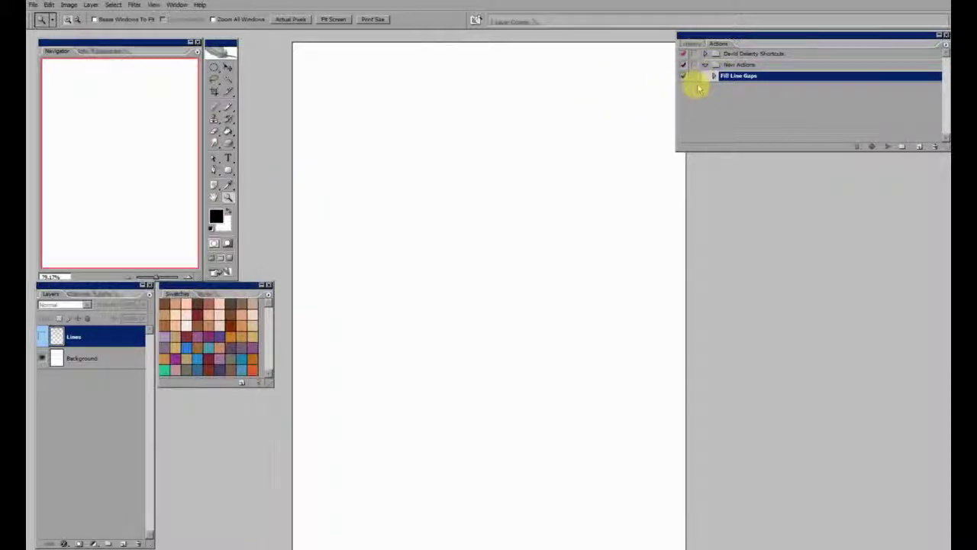
- Make the Lines layer visible and magnify the creature line drawing to 200%
{"action": "left_click", "coordinate": [43, 336]}
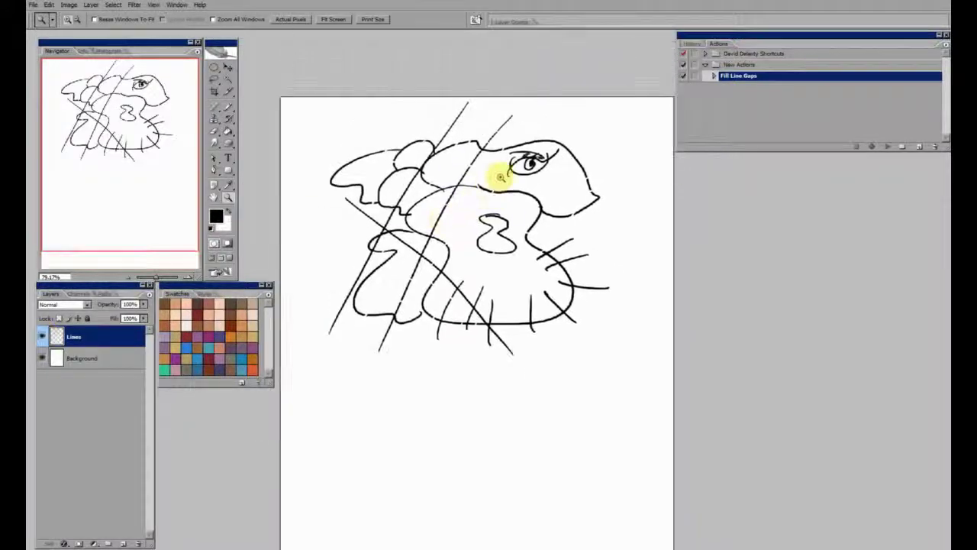
{"action": "left_click", "coordinate": [494, 187]}
{"action": "left_click", "coordinate": [491, 190]}
{"action": "left_click", "coordinate": [469, 192]}
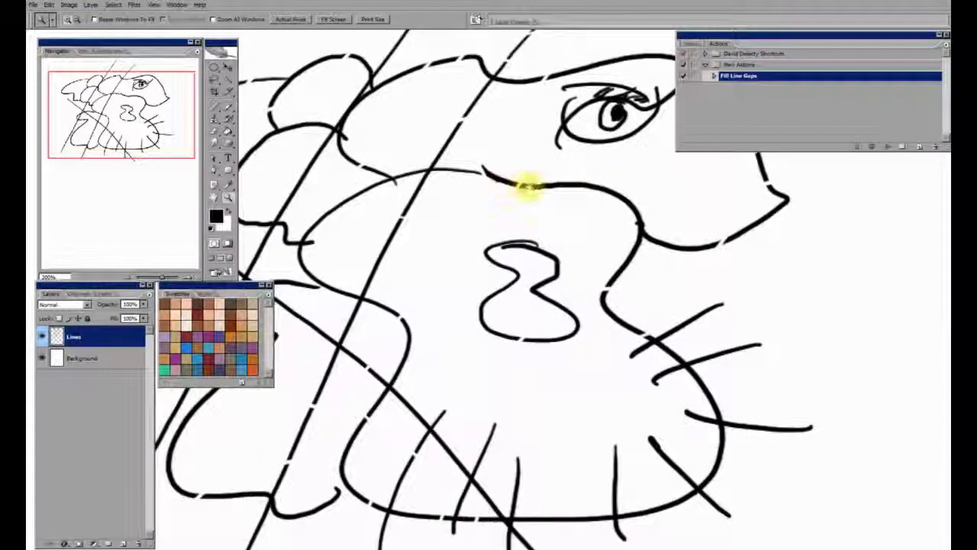
- Examine the gaps in the line art around the beak, the small inner shape, the short strokes and the crossing diagonals
{"action": "left_click", "coordinate": [523, 188]}
{"action": "left_click_drag", "start_coordinate": [415, 275], "coordinate": [438, 300]}
{"action": "left_click", "coordinate": [500, 179]}
{"action": "left_click", "coordinate": [588, 229]}
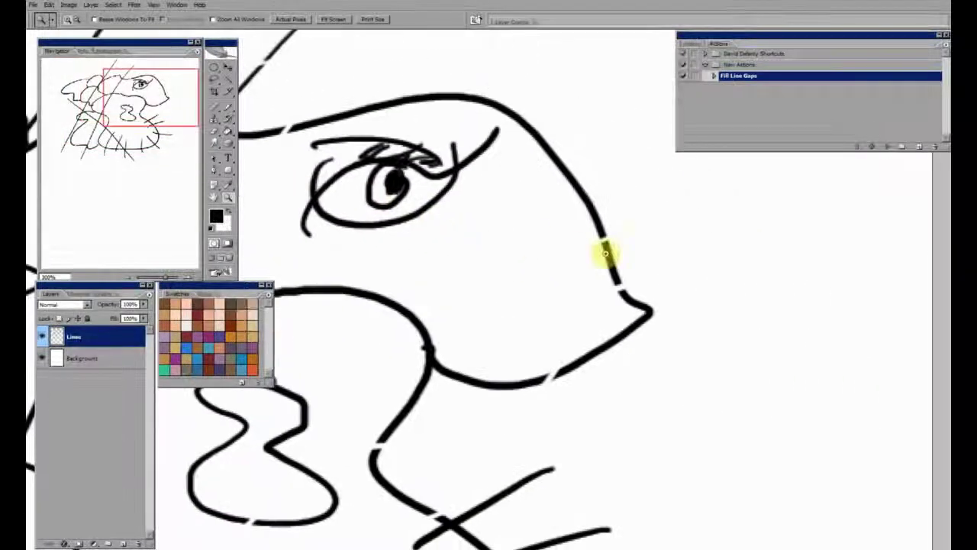
{"action": "left_click_drag", "start_coordinate": [530, 374], "coordinate": [603, 300]}
{"action": "left_click_drag", "start_coordinate": [476, 389], "coordinate": [514, 232]}
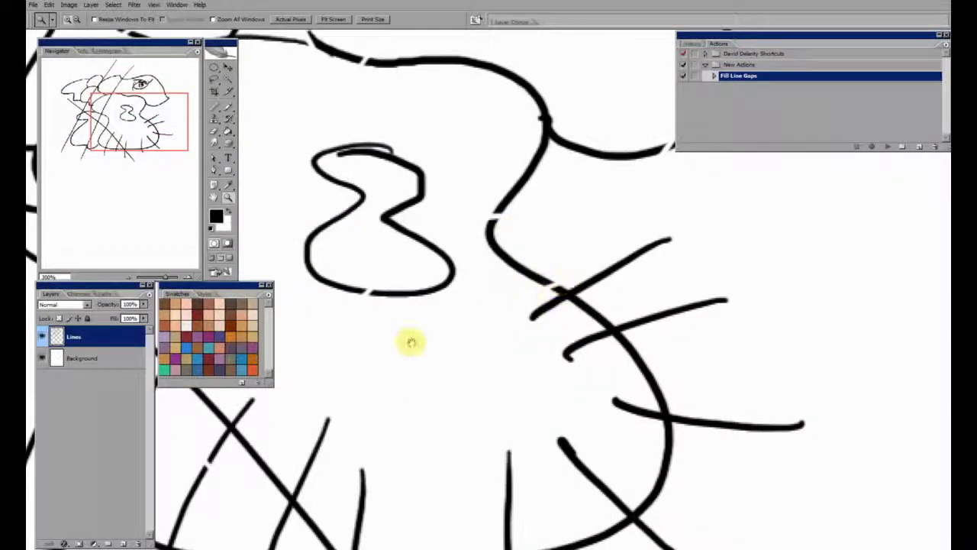
{"action": "left_click_drag", "start_coordinate": [248, 408], "coordinate": [543, 310]}
{"action": "left_click_drag", "start_coordinate": [425, 270], "coordinate": [485, 358]}
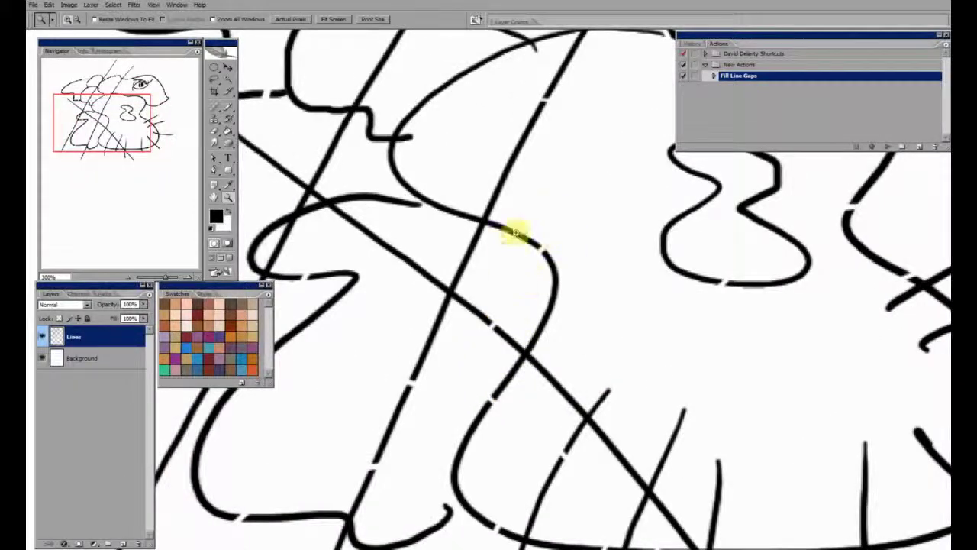
{"action": "left_click_drag", "start_coordinate": [580, 142], "coordinate": [523, 259]}
{"action": "mouse_move", "coordinate": [659, 87]}
{"action": "left_mouse_down"}
{"action": "mouse_move", "coordinate": [571, 218]}
{"action": "mouse_move", "coordinate": [587, 230]}
{"action": "left_mouse_up"}
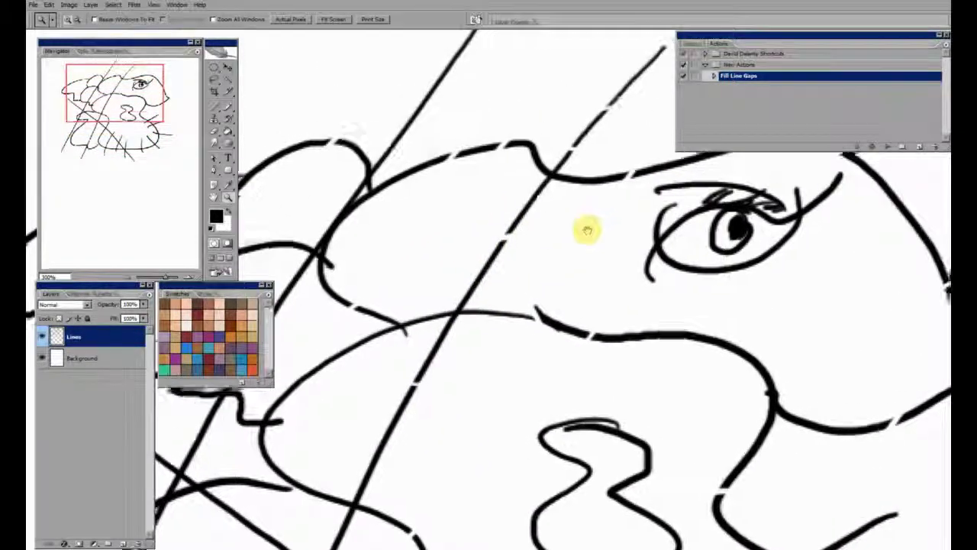
- Inspect the line breaks along the head outline and around the eye at up to 400% magnification
{"action": "left_click", "coordinate": [490, 206]}
{"action": "mouse_move", "coordinate": [433, 436]}
{"action": "left_mouse_down"}
{"action": "mouse_move", "coordinate": [514, 310]}
{"action": "mouse_move", "coordinate": [481, 368]}
{"action": "left_mouse_up"}
{"action": "left_click", "coordinate": [502, 325], "text": "alt"}
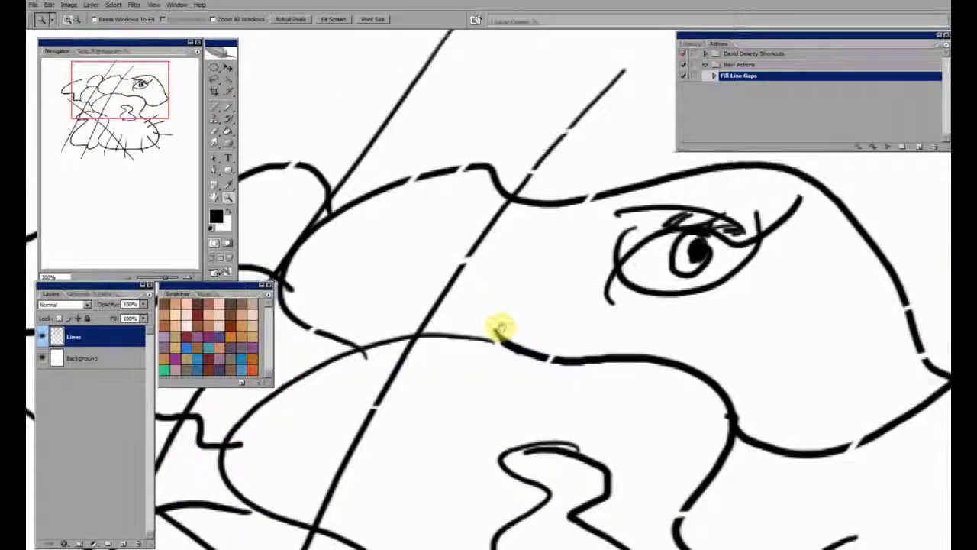
{"action": "left_click", "coordinate": [580, 103]}
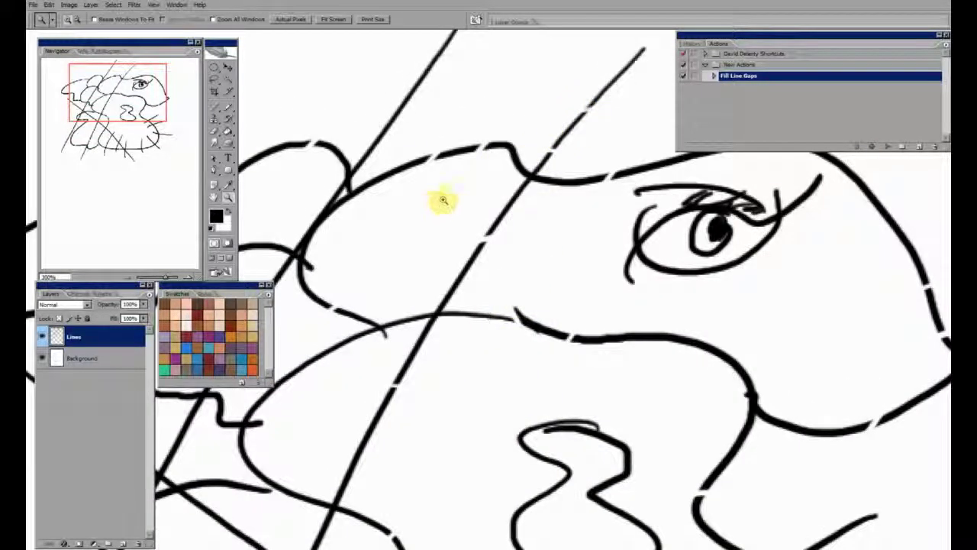
{"action": "left_click_drag", "start_coordinate": [445, 198], "coordinate": [426, 222]}
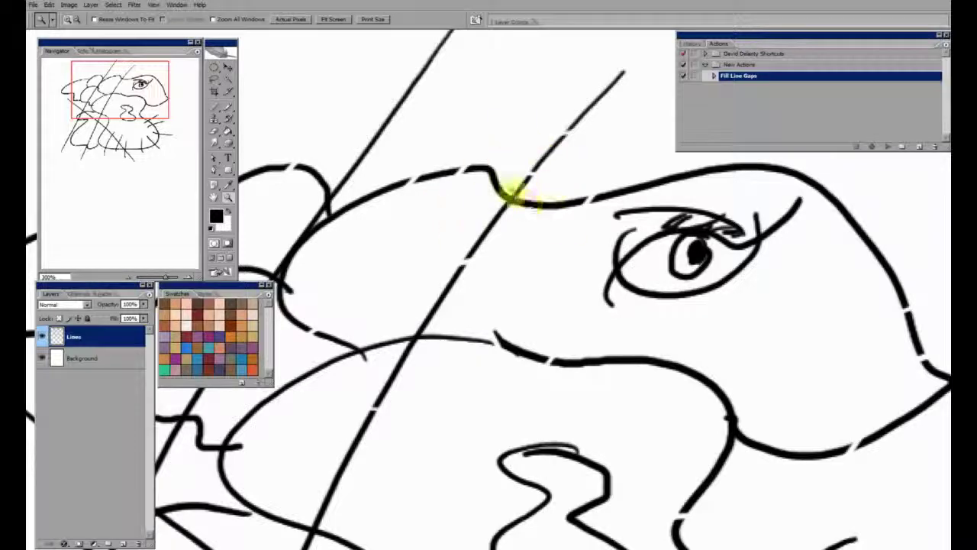
{"action": "left_click_drag", "start_coordinate": [789, 288], "coordinate": [606, 191]}
{"action": "left_click_drag", "start_coordinate": [528, 201], "coordinate": [504, 210]}
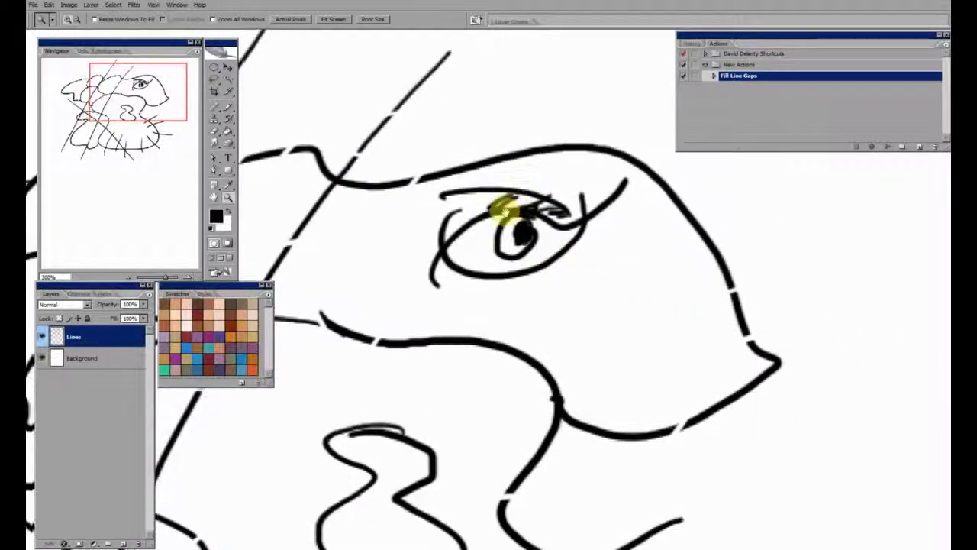
{"action": "left_click", "coordinate": [508, 207]}
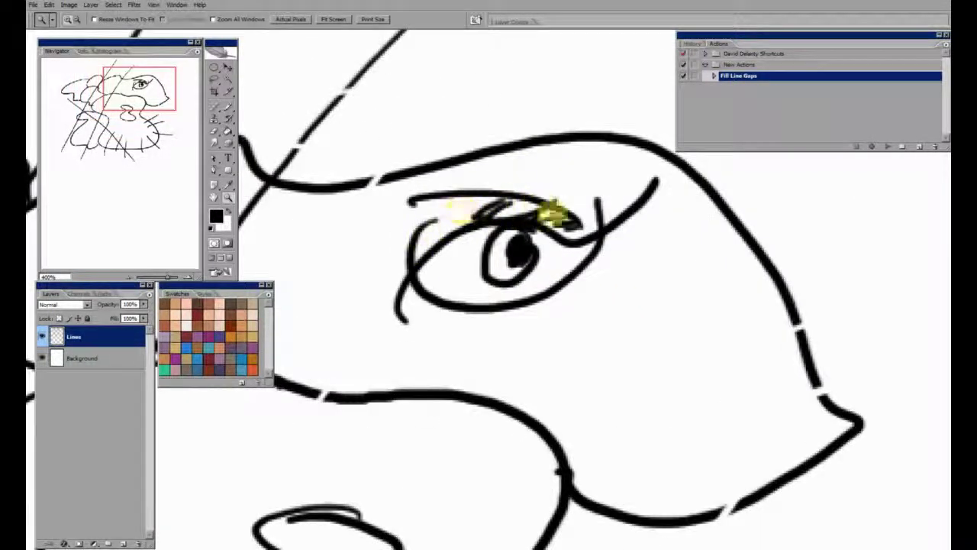
{"action": "left_click_drag", "start_coordinate": [437, 218], "coordinate": [566, 225]}
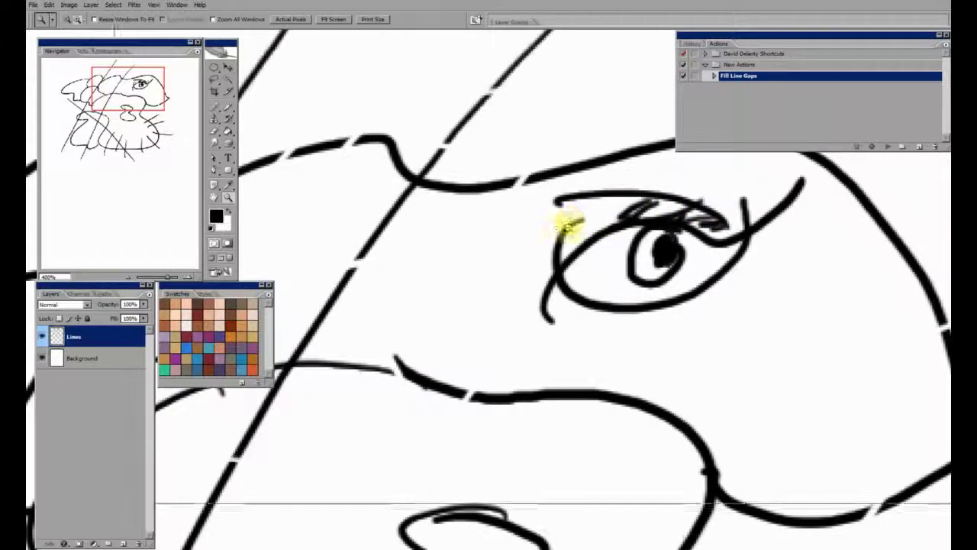
{"action": "left_click", "coordinate": [491, 244], "text": "alt"}
{"action": "left_click", "coordinate": [508, 244], "text": "alt"}
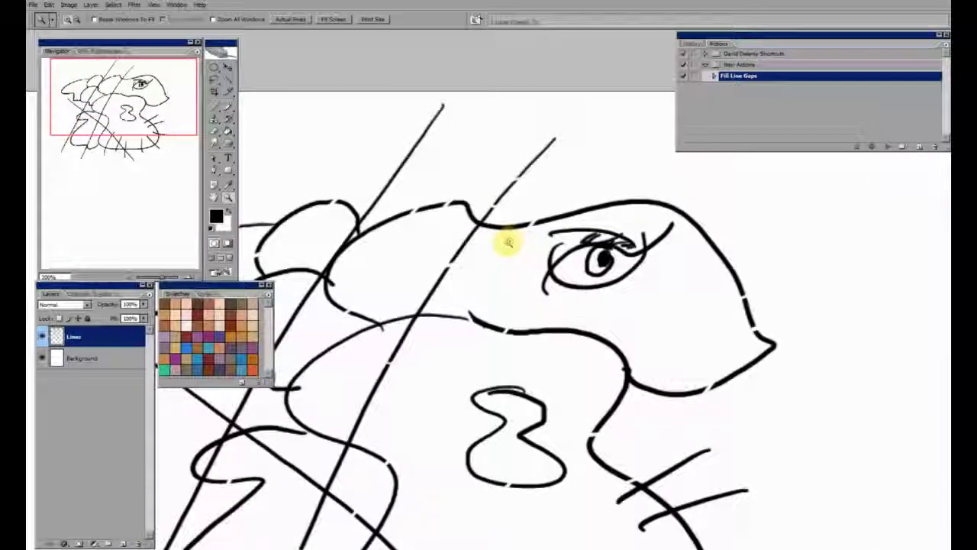
{"action": "left_click", "coordinate": [524, 224]}
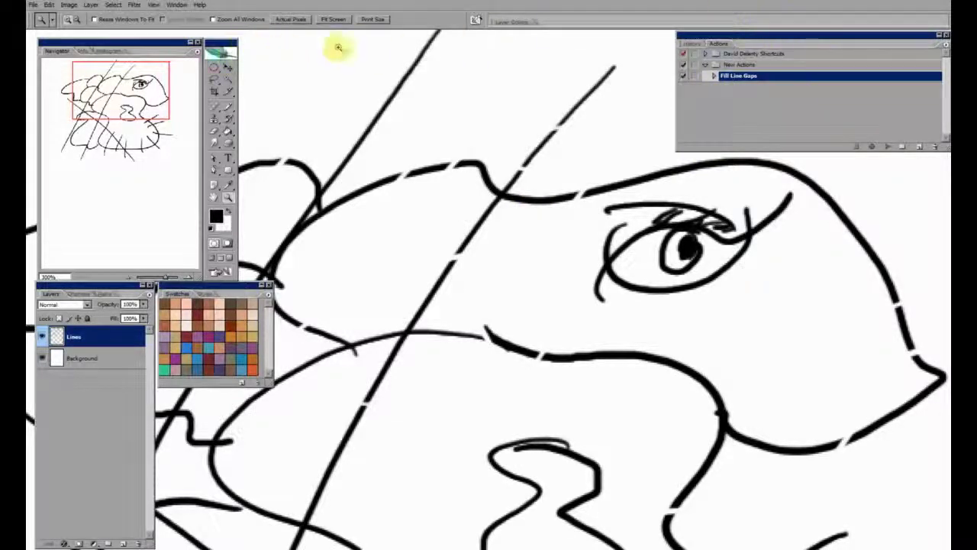
- Close the Actions palette and display it again
{"action": "left_click", "coordinate": [945, 35]}
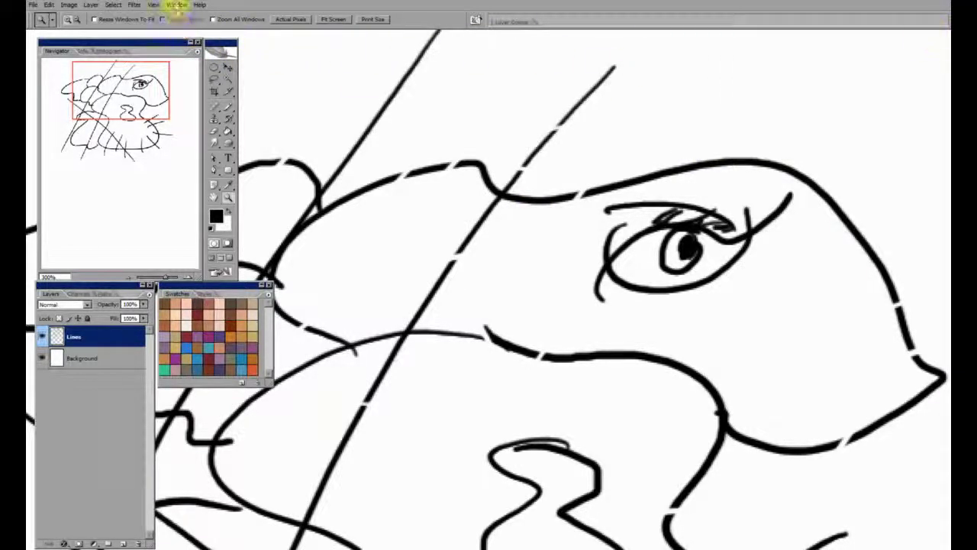
{"action": "left_click", "coordinate": [177, 4]}
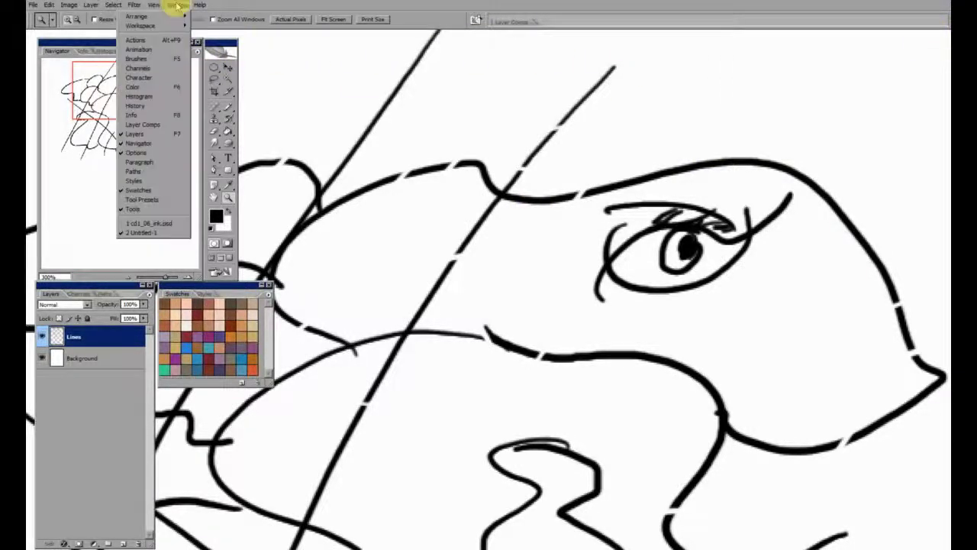
{"action": "left_click", "coordinate": [151, 41]}
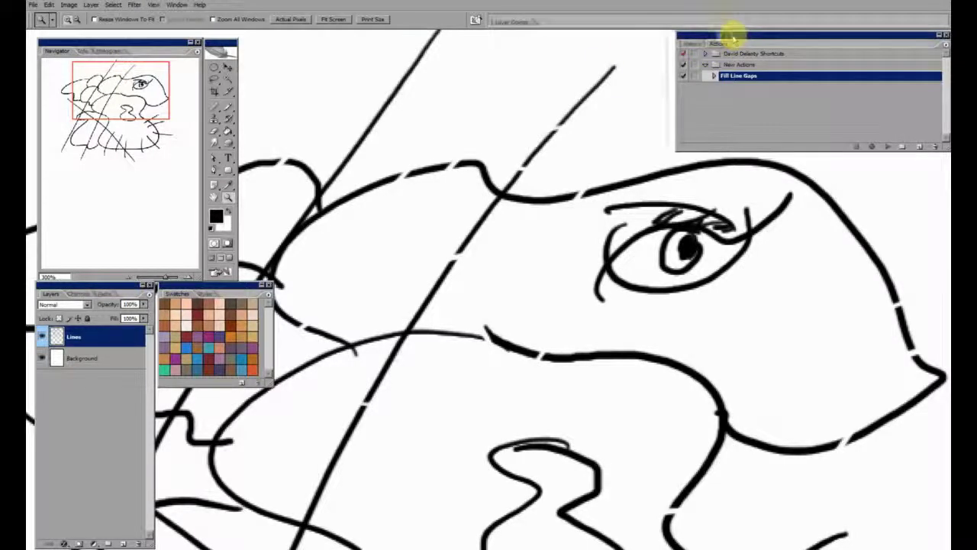
{"action": "left_click_drag", "start_coordinate": [731, 36], "coordinate": [728, 35]}
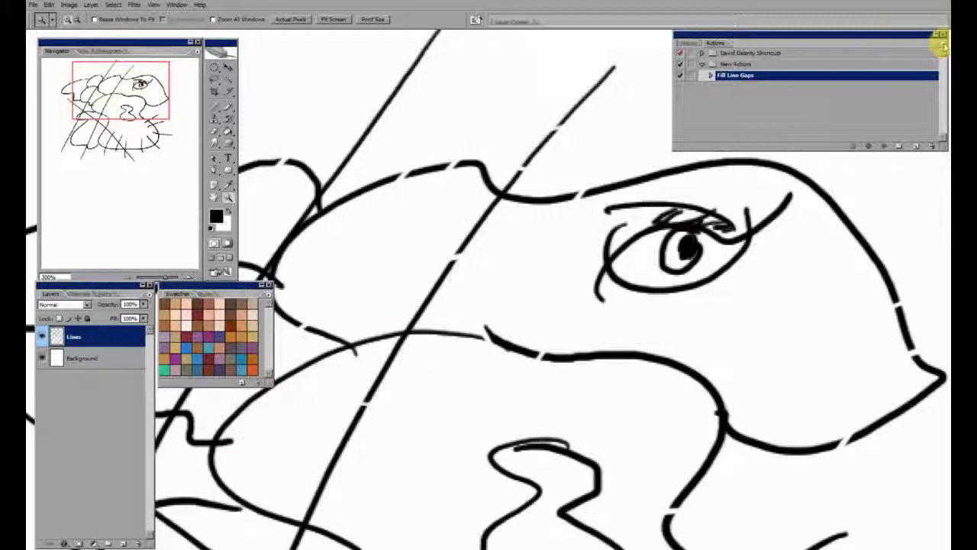
- View the ATN files in the Photoshop Actions folder through Load Actions, without loading any
{"action": "left_click_drag", "start_coordinate": [915, 33], "coordinate": [615, 34]}
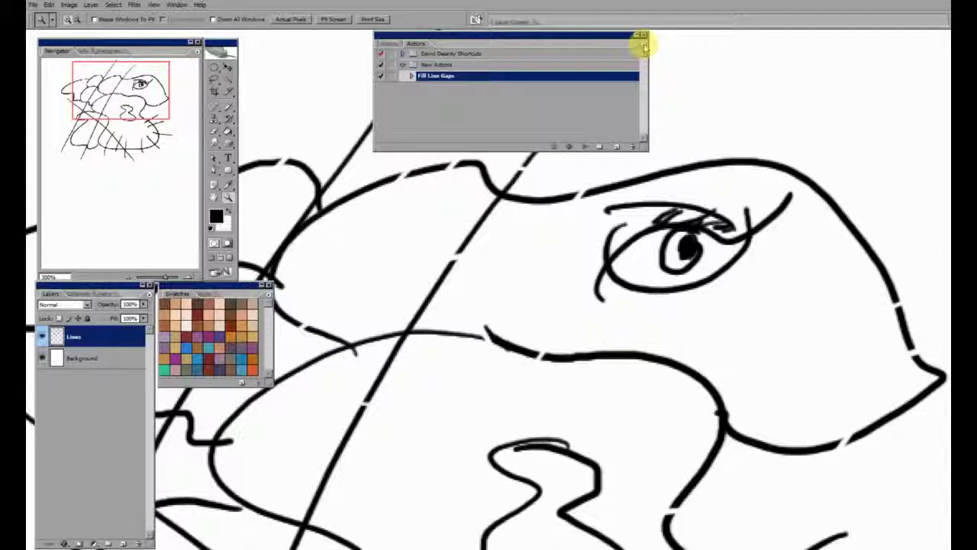
{"action": "left_click", "coordinate": [643, 47]}
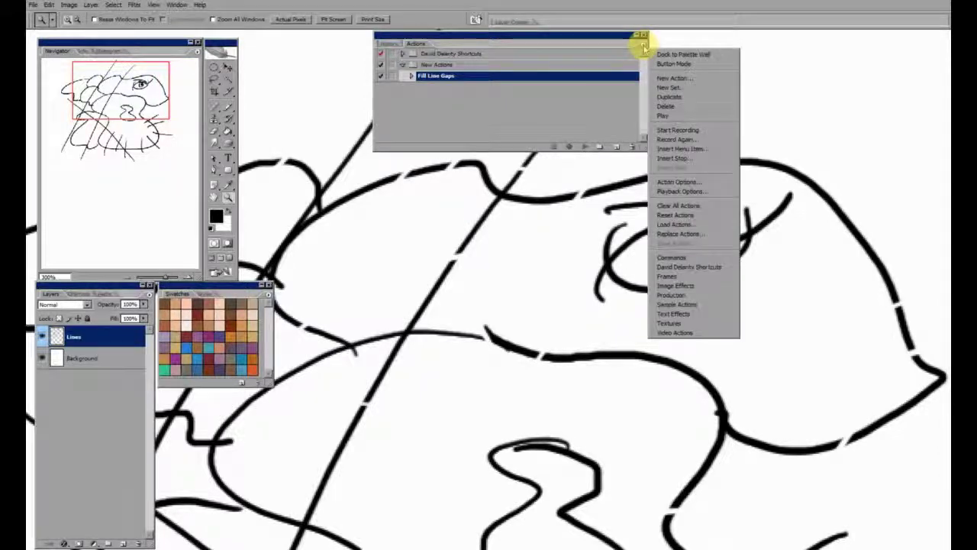
{"action": "left_click", "coordinate": [675, 225]}
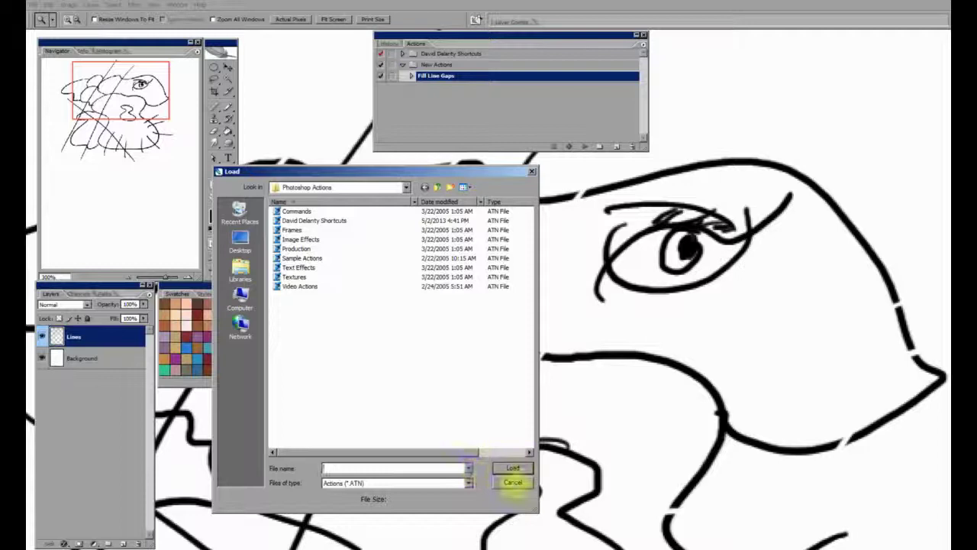
{"action": "left_click", "coordinate": [512, 481]}
{"action": "left_click_drag", "start_coordinate": [454, 32], "coordinate": [757, 32]}
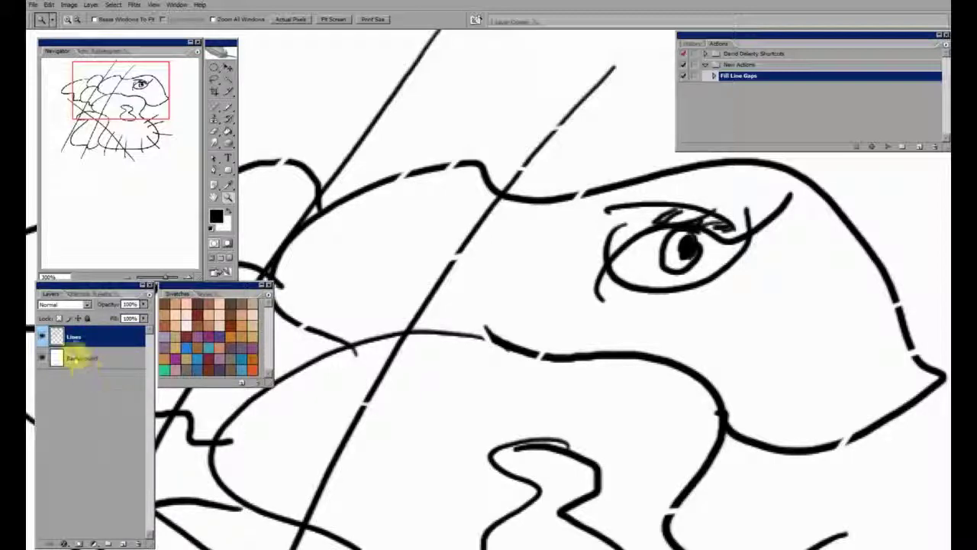
- Isolate the Lines layer to check its transparent background, and restore the Background layer's visibility
{"action": "left_click", "coordinate": [42, 336], "text": "alt"}
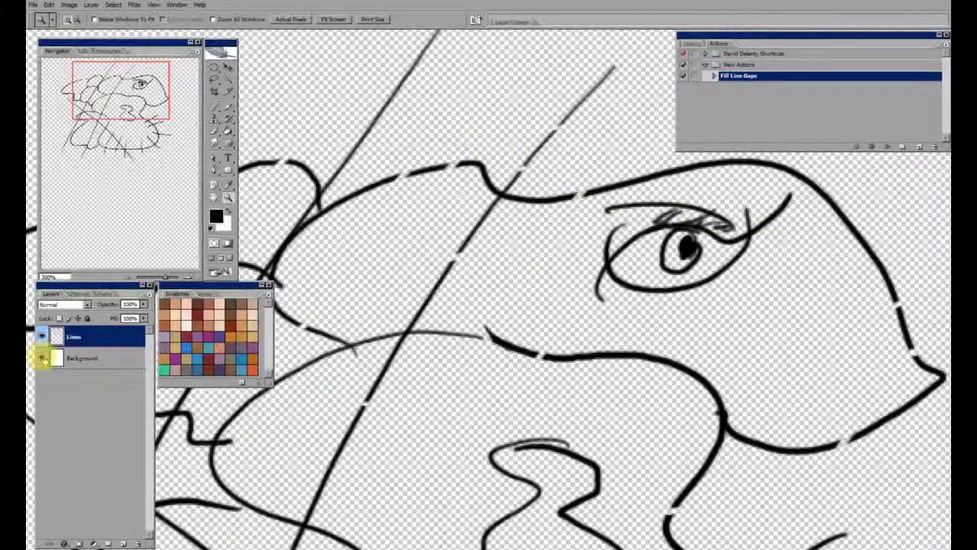
{"action": "left_click", "coordinate": [42, 357]}
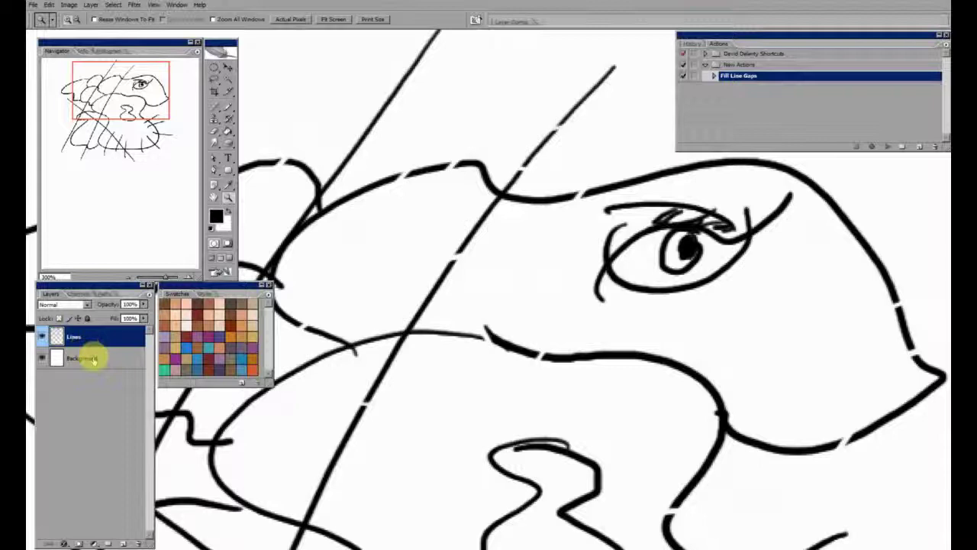
- Merge the Lines and Background layers, toggle the merged layer's visibility, and undo the merge
{"action": "left_click", "coordinate": [84, 357], "text": "shift"}
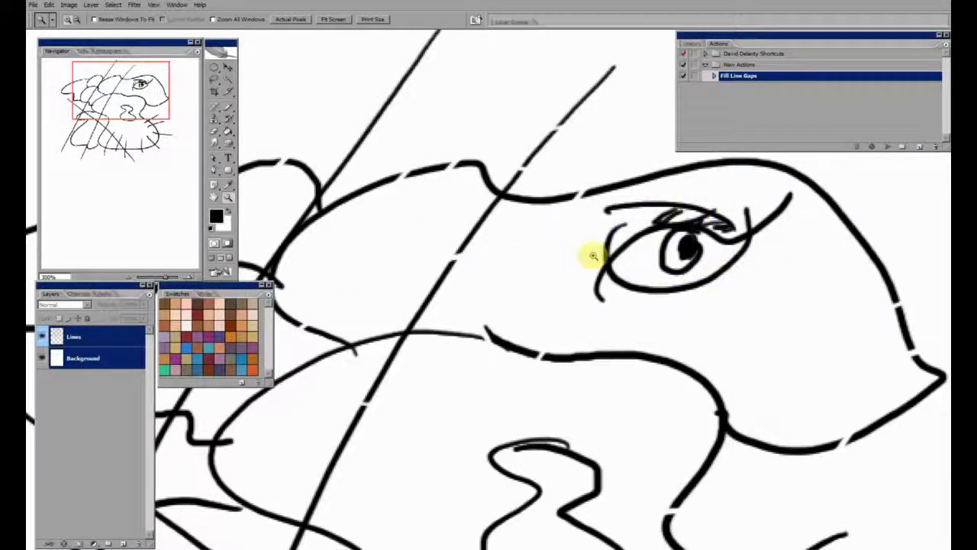
{"action": "key", "text": "ctrl+e"}
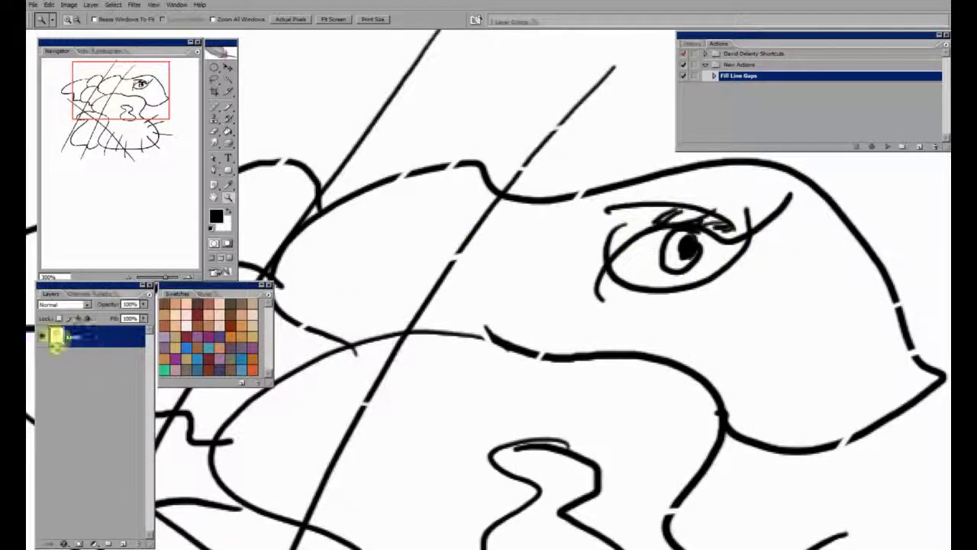
{"action": "left_click", "coordinate": [42, 336]}
{"action": "left_click", "coordinate": [42, 336]}
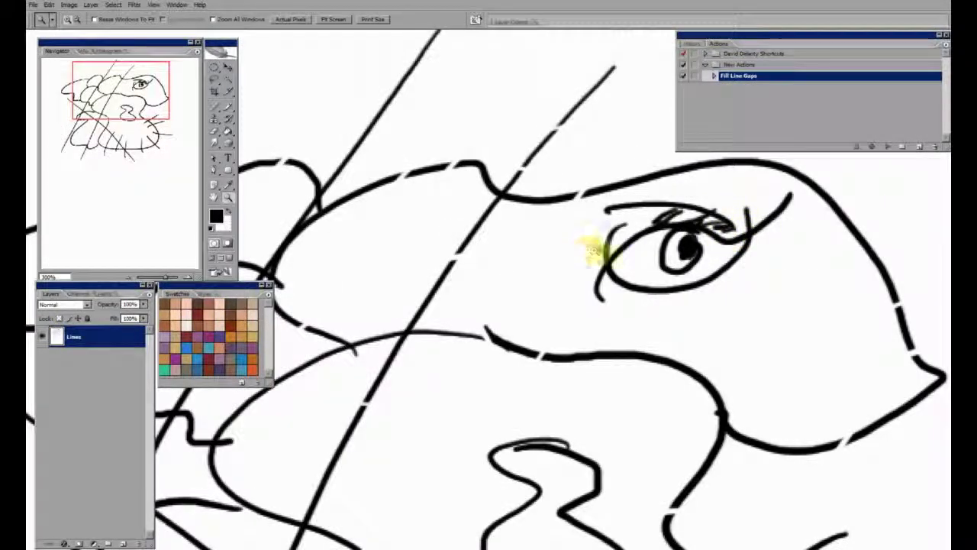
{"action": "key", "text": "ctrl+z"}
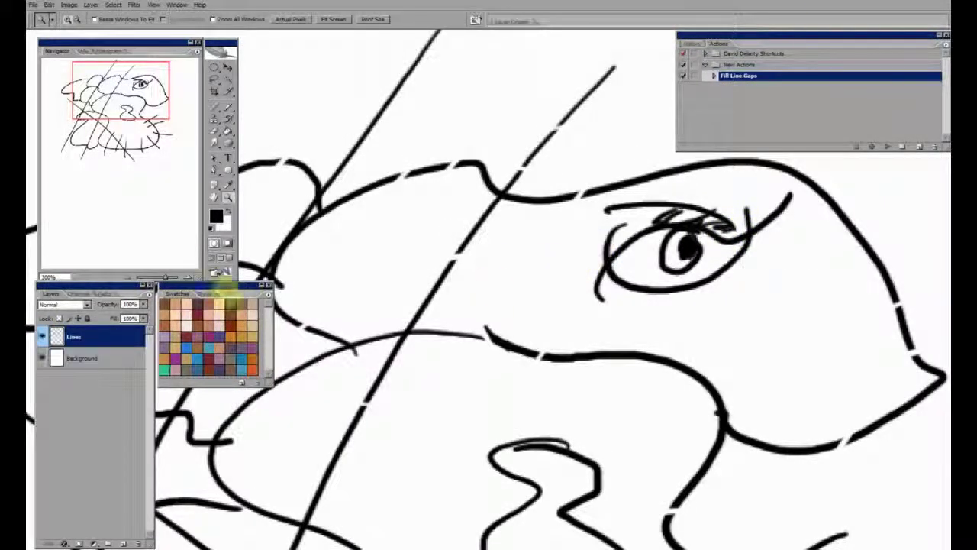
- Hide the Background layer to view the line art over transparency, and show it again
{"action": "left_click", "coordinate": [42, 357]}
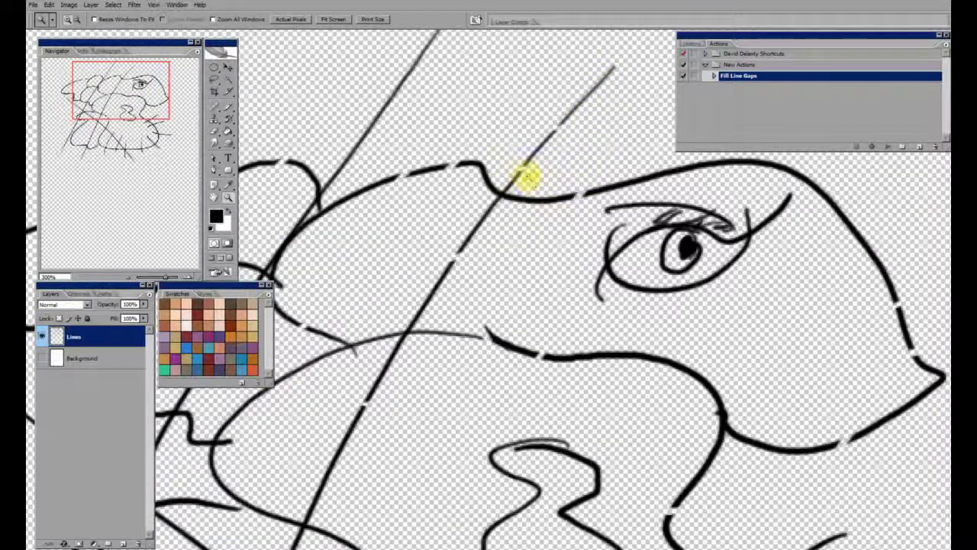
{"action": "left_click", "coordinate": [42, 357]}
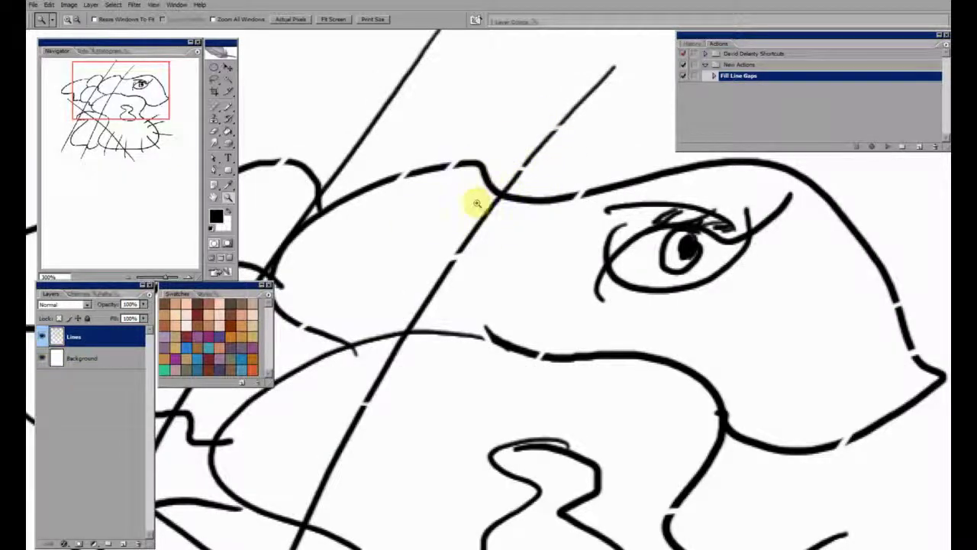
{"action": "left_click_drag", "start_coordinate": [586, 202], "coordinate": [522, 250]}
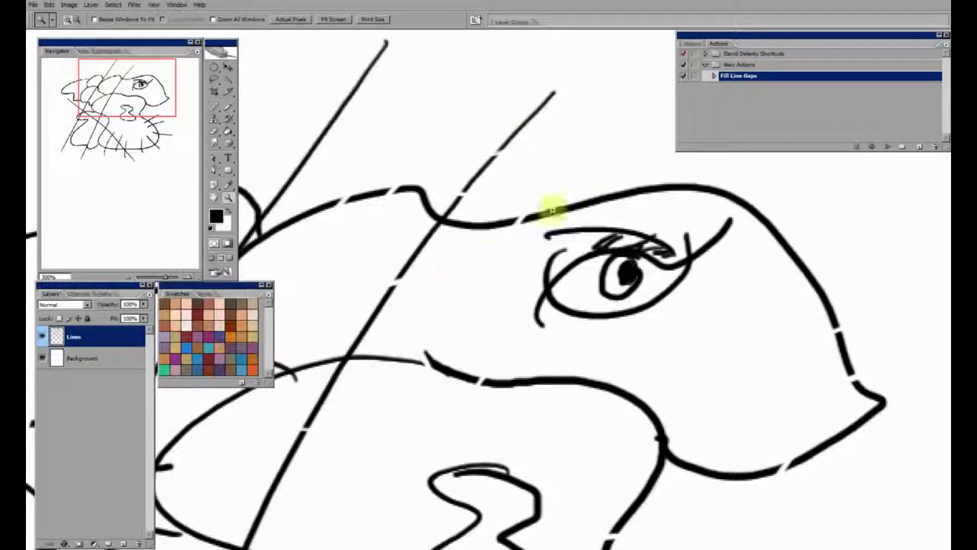
{"action": "left_click_drag", "start_coordinate": [505, 307], "coordinate": [544, 283]}
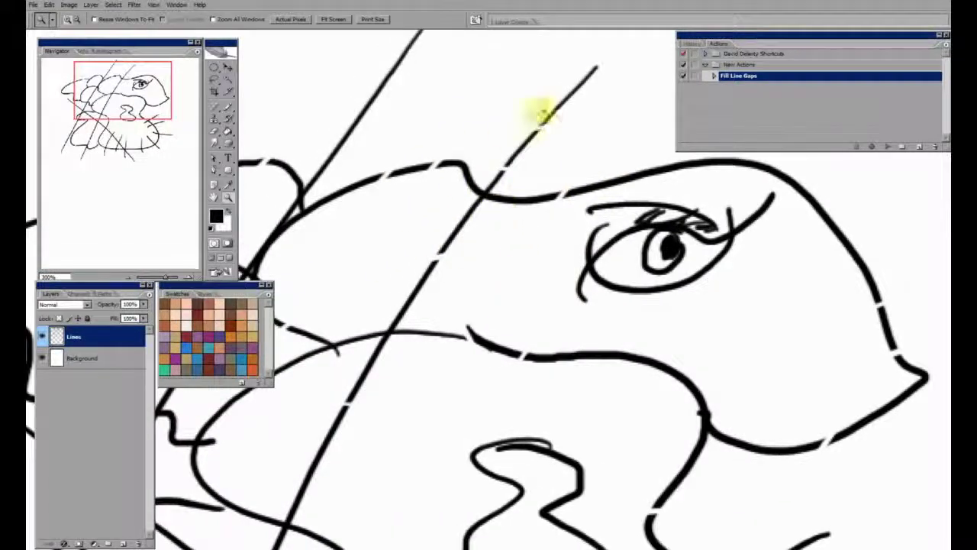
{"action": "left_click_drag", "start_coordinate": [528, 135], "coordinate": [505, 138]}
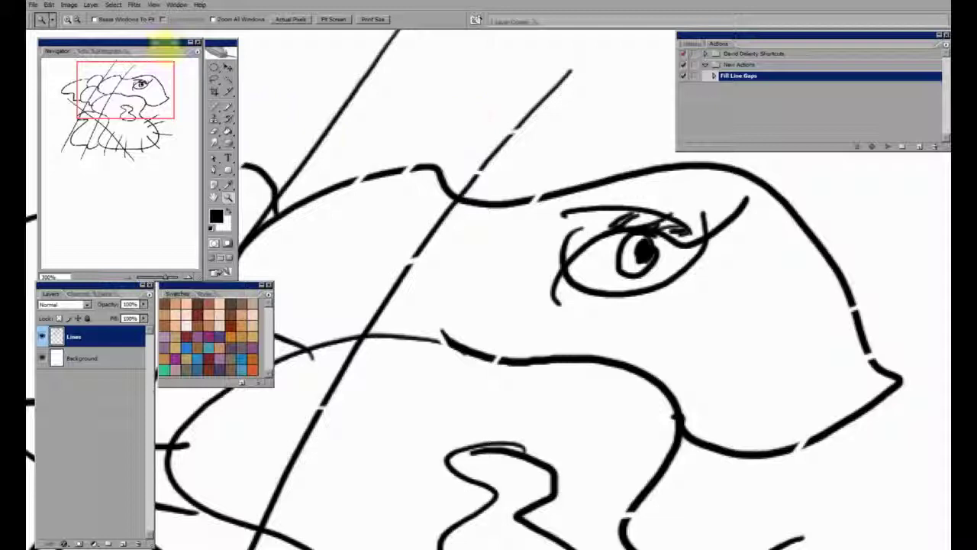
{"action": "left_click", "coordinate": [113, 5]}
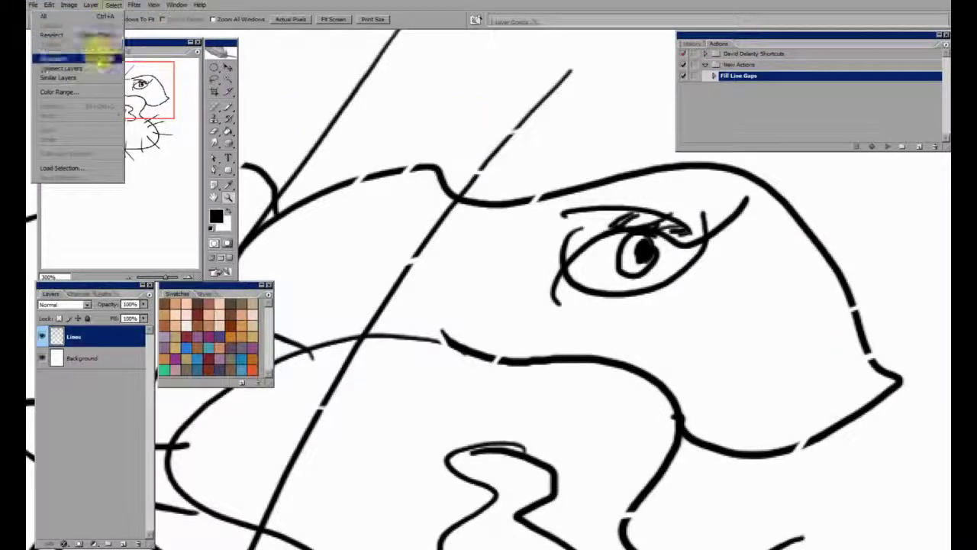
{"action": "left_click", "coordinate": [114, 6]}
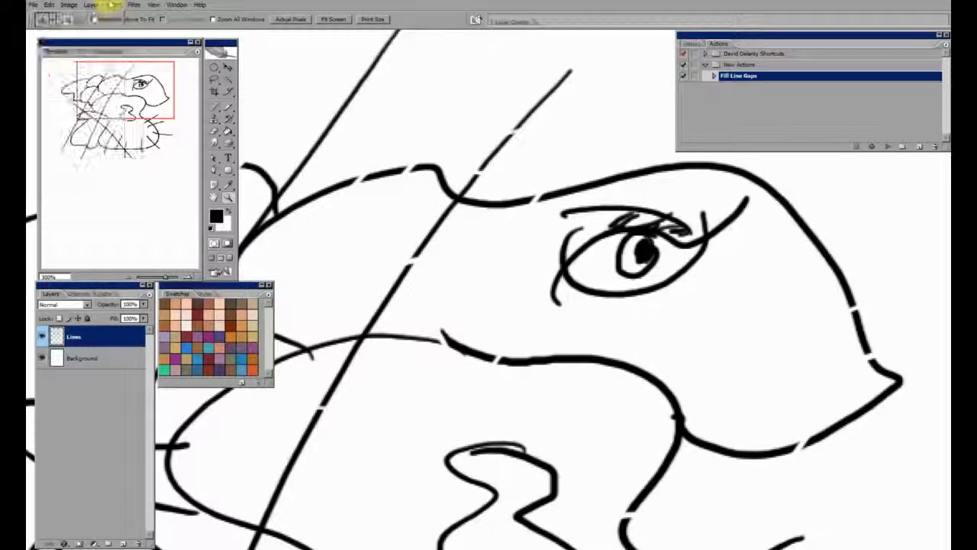
{"action": "left_click_drag", "start_coordinate": [599, 146], "coordinate": [570, 169]}
{"action": "key", "text": "l"}
{"action": "mouse_move", "coordinate": [586, 91]}
{"action": "left_mouse_down"}
{"action": "mouse_move", "coordinate": [392, 196]}
{"action": "mouse_move", "coordinate": [583, 91]}
{"action": "left_mouse_up"}
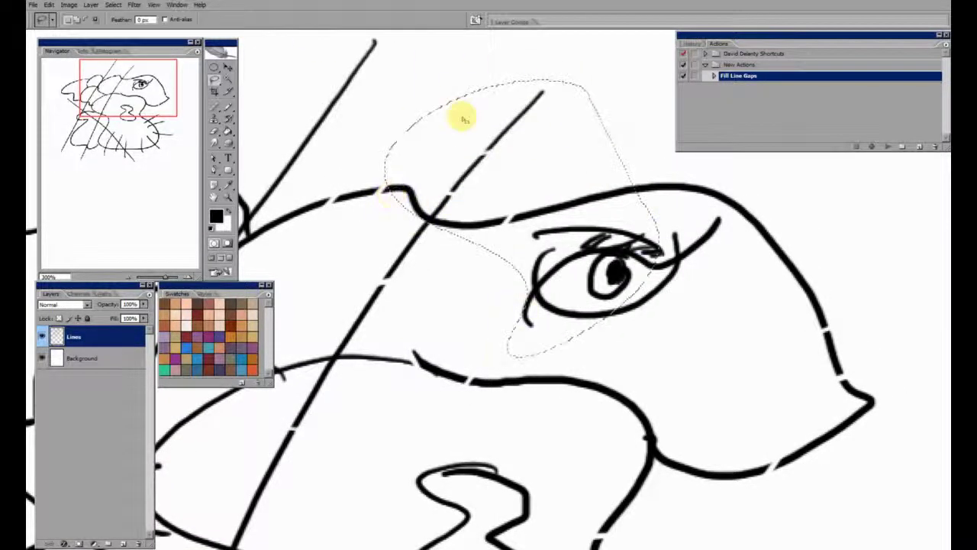
{"action": "left_click", "coordinate": [487, 117]}
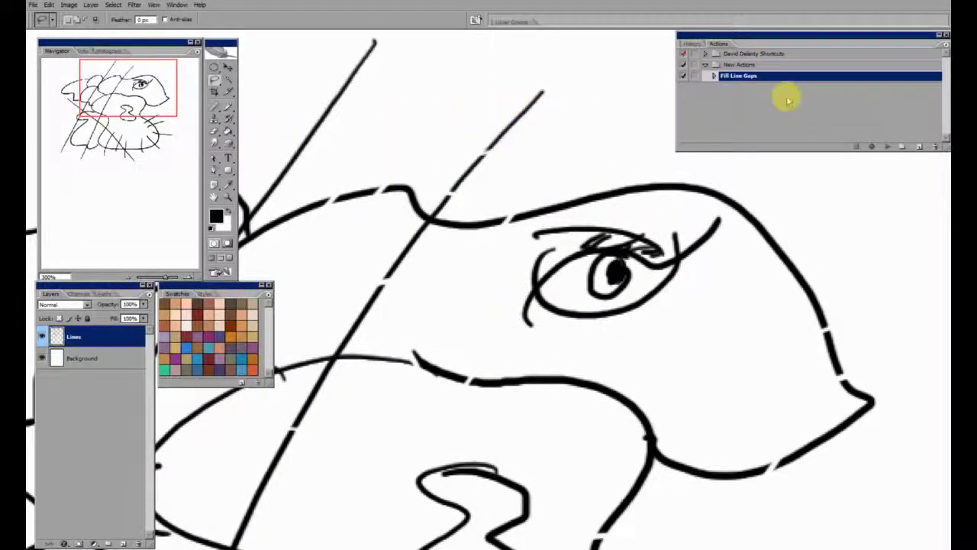
- Run the Fill Line Gaps action on the Lines layer with nothing selected
{"action": "left_click", "coordinate": [888, 146]}
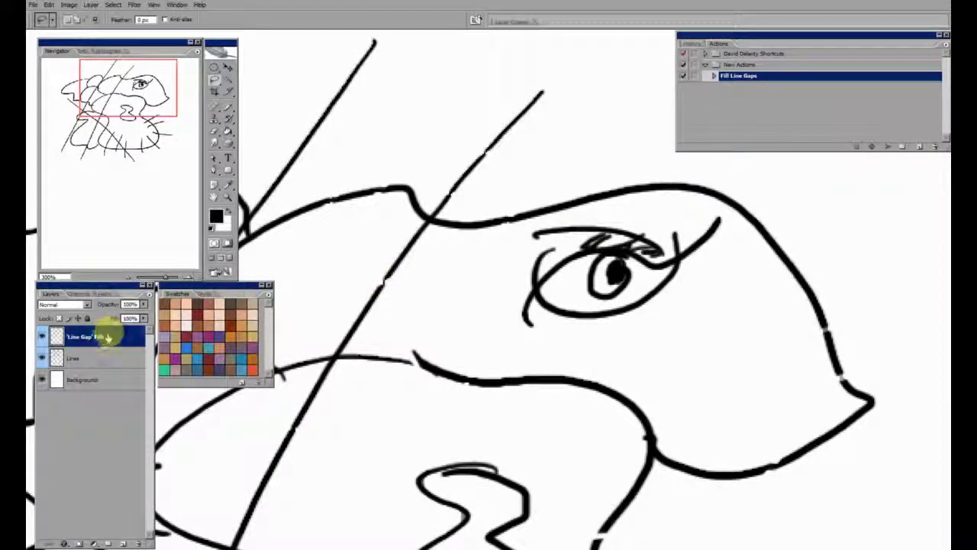
{"action": "left_click", "coordinate": [93, 342]}
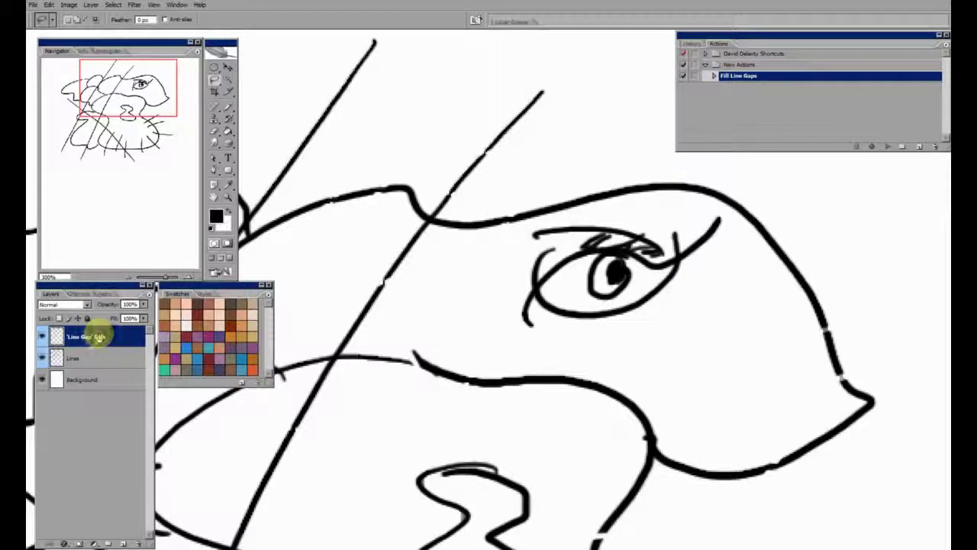
- Toggle the 'Line Gap' Fills layer's visibility repeatedly to compare the drawing with and without the fills
{"action": "left_click", "coordinate": [42, 337]}
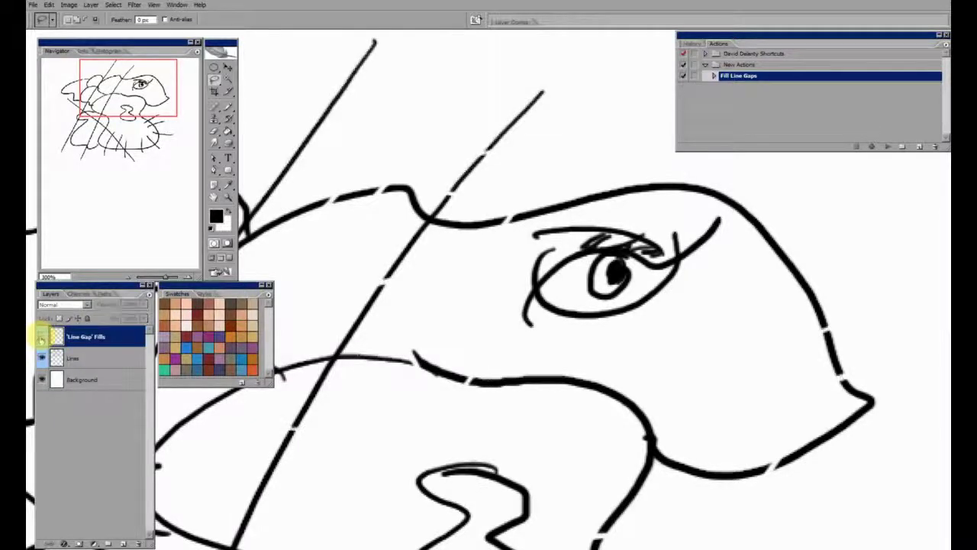
{"action": "left_click", "coordinate": [42, 337]}
{"action": "left_click", "coordinate": [42, 336]}
{"action": "left_click", "coordinate": [42, 337]}
{"action": "left_click", "coordinate": [42, 337]}
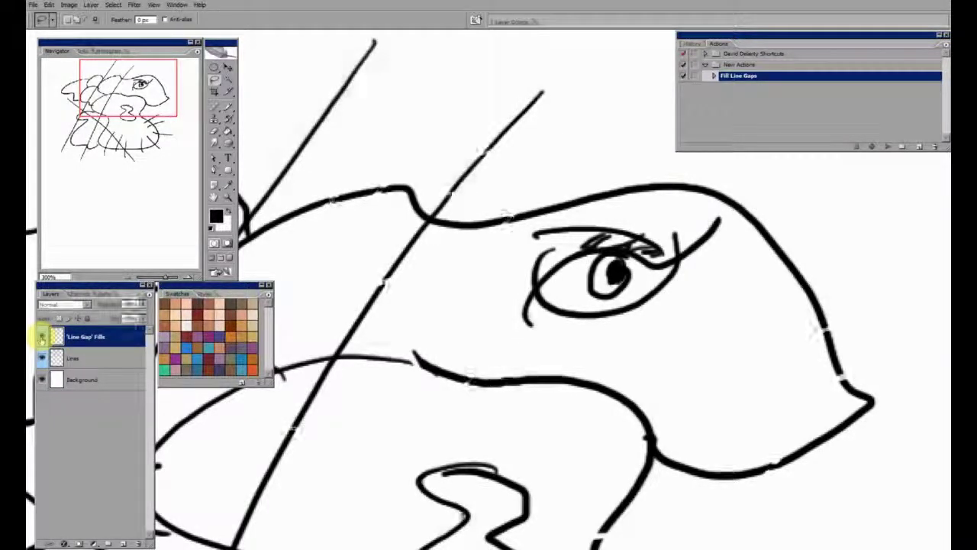
{"action": "left_click", "coordinate": [42, 337]}
{"action": "left_click", "coordinate": [42, 337]}
{"action": "left_click", "coordinate": [42, 337]}
- Inspect the breaks in the diagonal line and the jaw line up close, hiding and showing the 'Line Gap' Fills layer
{"action": "key", "text": "z"}
{"action": "left_click", "coordinate": [390, 286]}
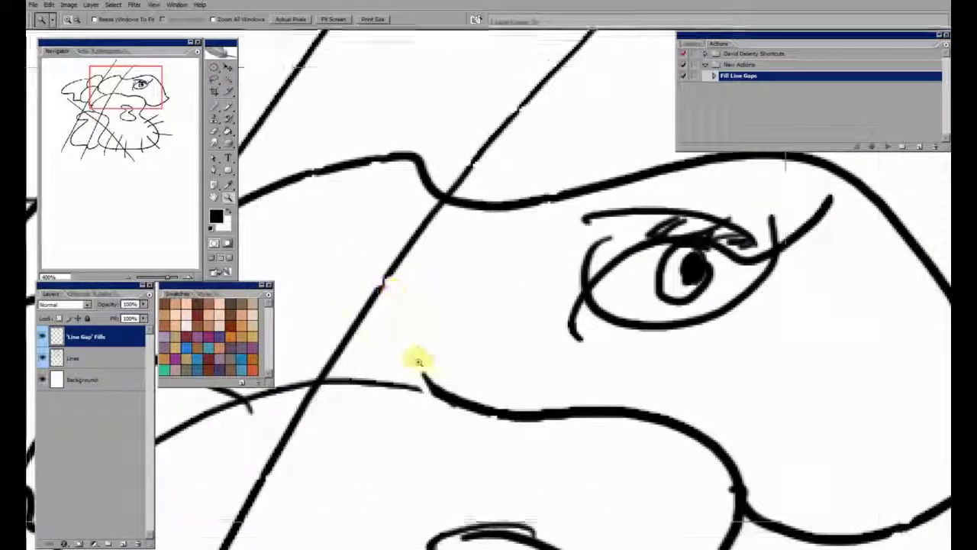
{"action": "left_click", "coordinate": [419, 359]}
{"action": "left_click", "coordinate": [422, 373]}
{"action": "left_click_drag", "start_coordinate": [427, 399], "coordinate": [458, 293]}
{"action": "left_click_drag", "start_coordinate": [292, 265], "coordinate": [290, 267]}
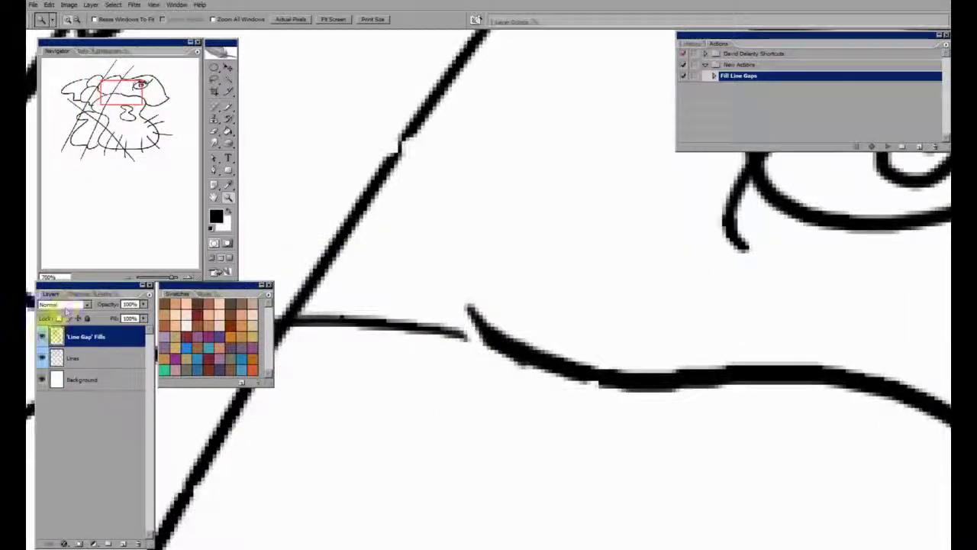
{"action": "left_click", "coordinate": [42, 337]}
{"action": "left_click", "coordinate": [42, 336]}
{"action": "left_click", "coordinate": [42, 336]}
{"action": "left_click", "coordinate": [42, 337]}
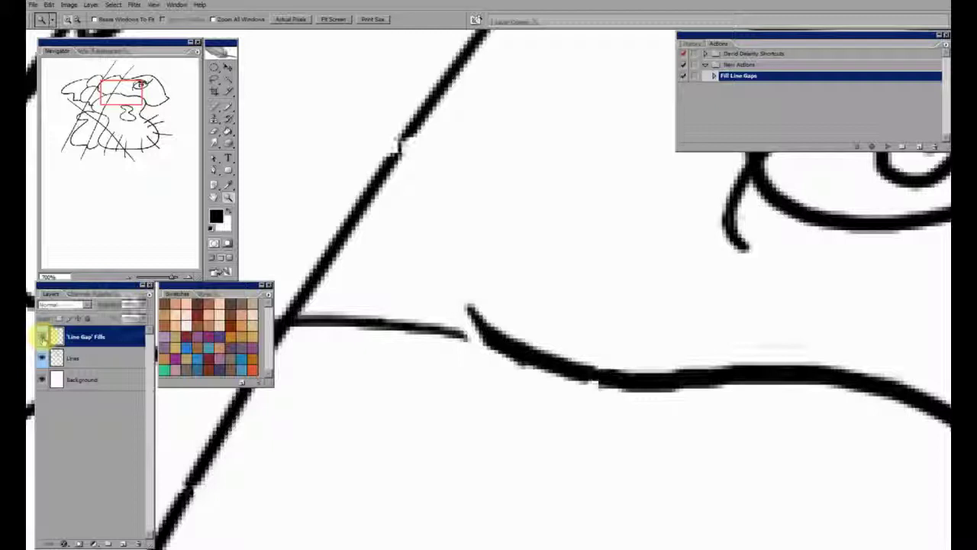
{"action": "left_click", "coordinate": [42, 336]}
{"action": "left_click", "coordinate": [42, 337]}
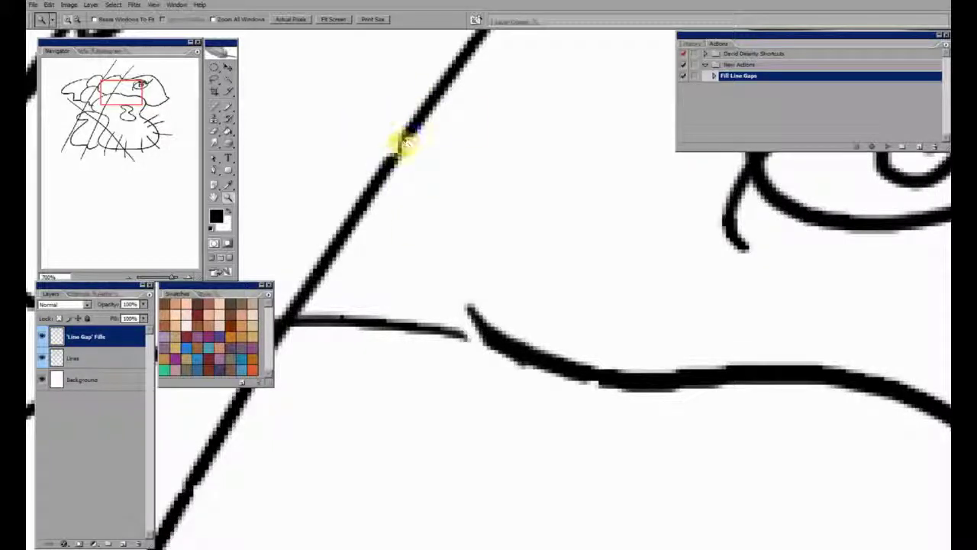
{"action": "left_click", "coordinate": [42, 336]}
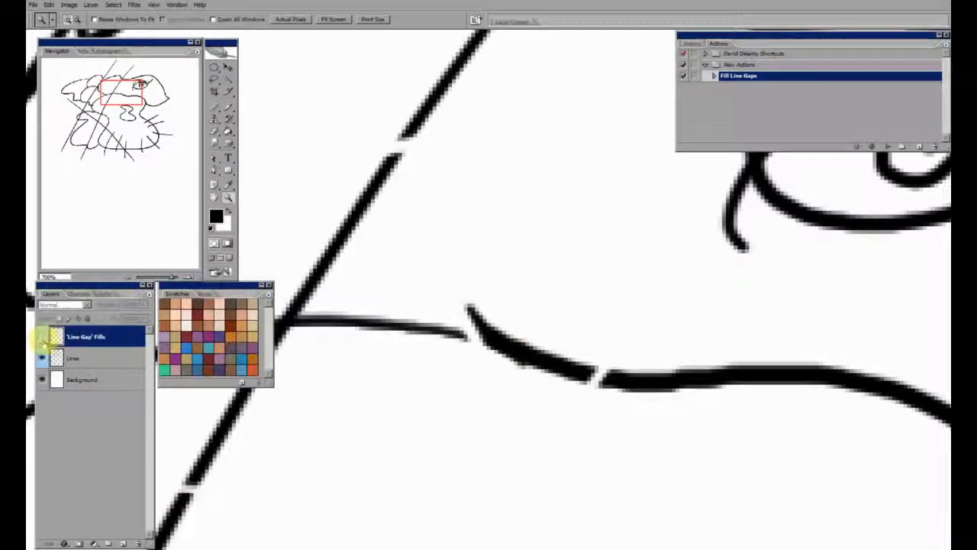
{"action": "left_click", "coordinate": [42, 337]}
- Examine the lines around the eye and forehead close up with the 'Line Gap' Fills layer hidden and shown
{"action": "left_click_drag", "start_coordinate": [945, 254], "coordinate": [555, 351]}
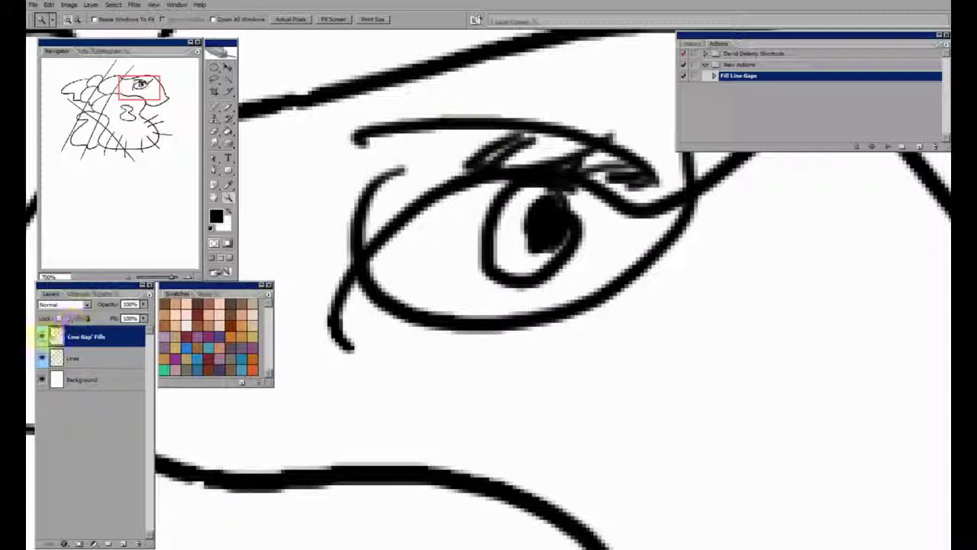
{"action": "left_click", "coordinate": [42, 337]}
{"action": "left_click", "coordinate": [42, 337]}
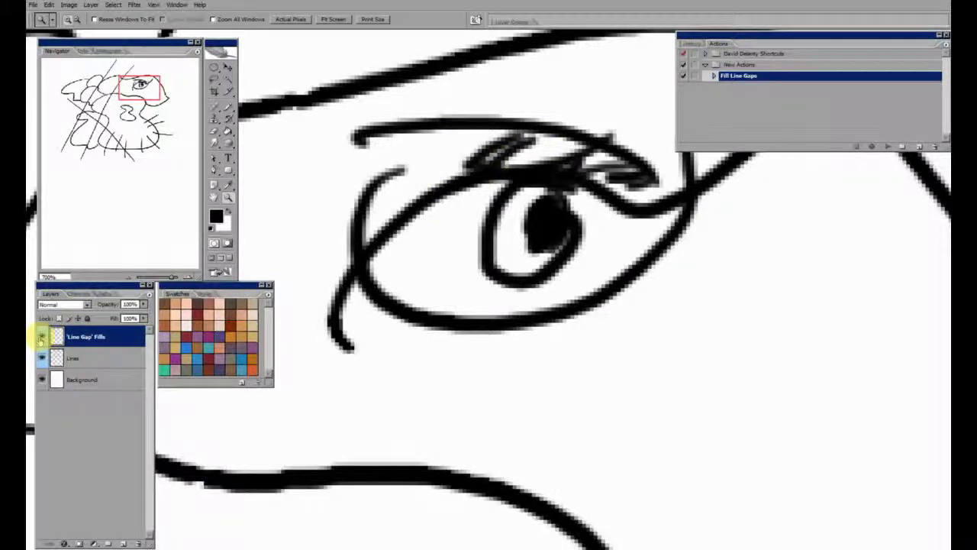
{"action": "scroll", "coordinate": [523, 242], "scroll_direction": "left", "scroll_amount": 3}
{"action": "scroll", "coordinate": [523, 242], "scroll_direction": "up", "scroll_amount": 1}
{"action": "scroll", "coordinate": [523, 243], "scroll_direction": "left", "scroll_amount": 2}
{"action": "scroll", "coordinate": [527, 221], "scroll_direction": "up", "scroll_amount": 1}
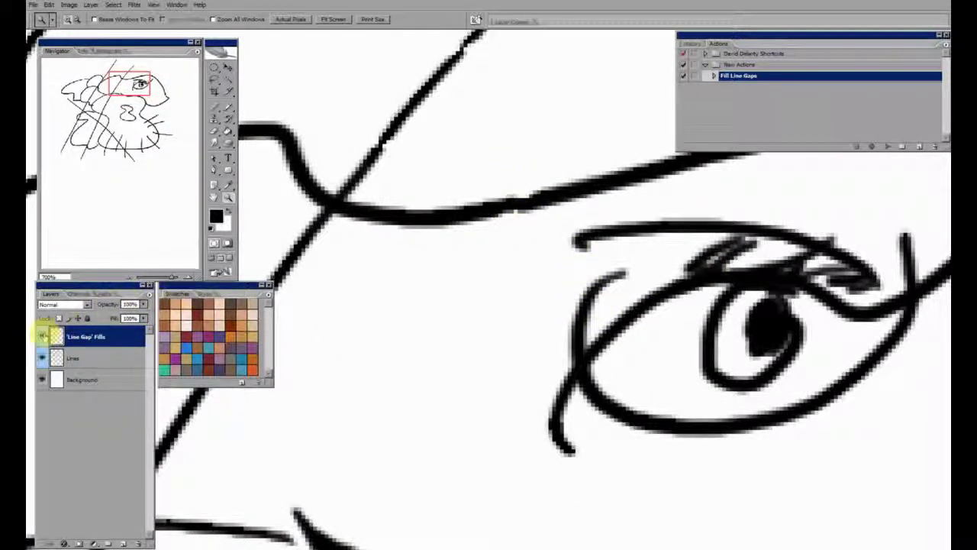
{"action": "left_click", "coordinate": [42, 336]}
{"action": "left_click", "coordinate": [42, 337]}
- Examine the rest of the drawing, from the crossing lines to the neck and spiked body outline, for gaps still open
{"action": "scroll", "coordinate": [527, 314], "scroll_direction": "down", "scroll_amount": 4}
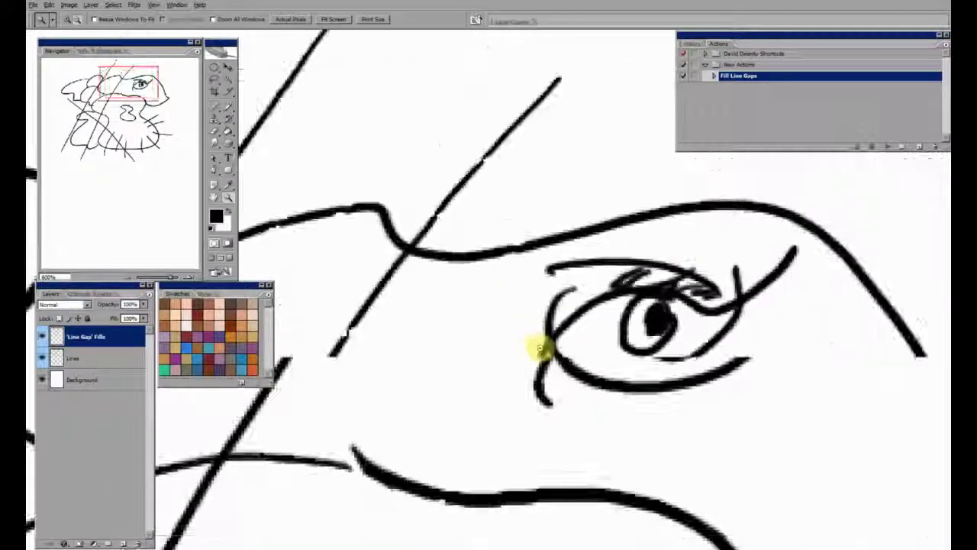
{"action": "scroll", "coordinate": [550, 359], "scroll_direction": "down", "scroll_amount": 4}
{"action": "scroll", "coordinate": [563, 342], "scroll_direction": "up", "scroll_amount": 3}
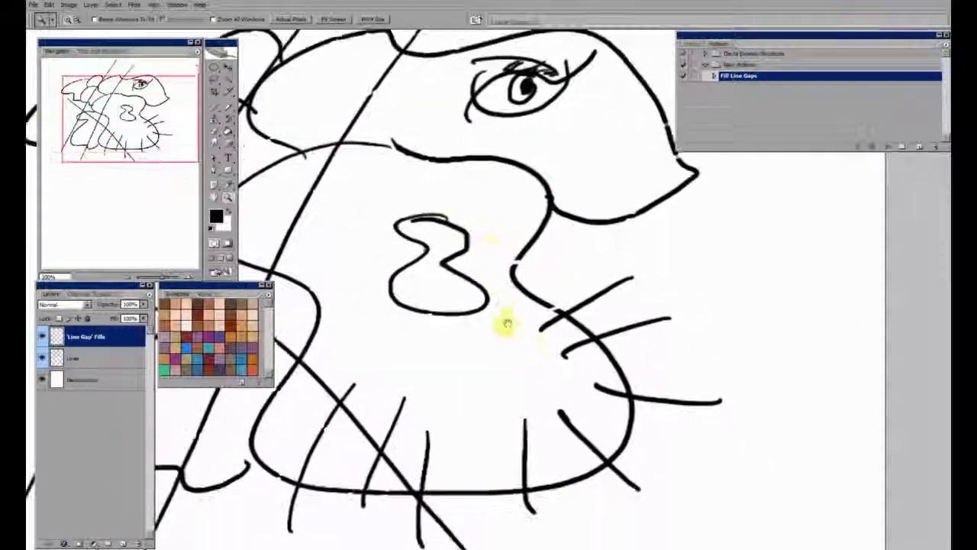
{"action": "scroll", "coordinate": [498, 328], "scroll_direction": "down", "scroll_amount": 3}
{"action": "scroll", "coordinate": [621, 332], "scroll_direction": "up", "scroll_amount": 3}
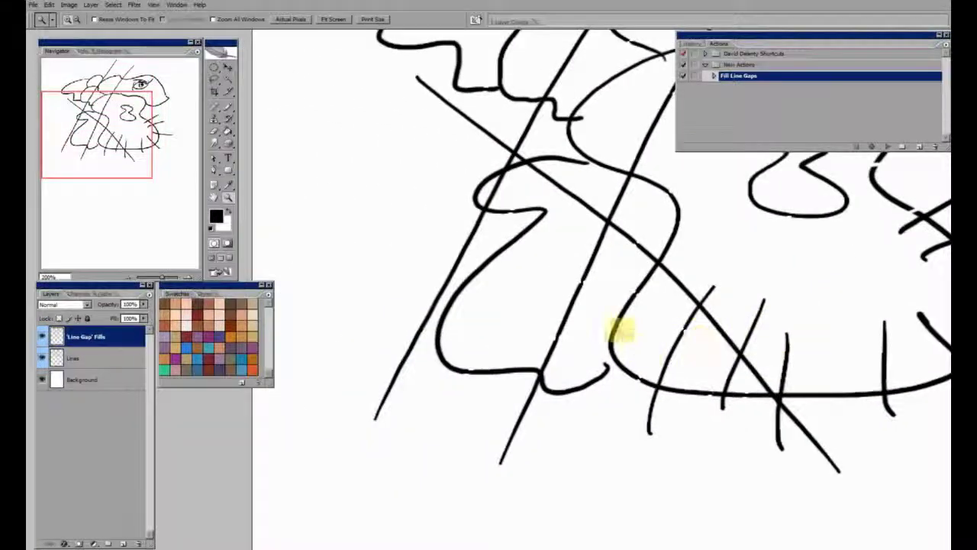
{"action": "scroll", "coordinate": [475, 191], "scroll_direction": "up", "scroll_amount": 4}
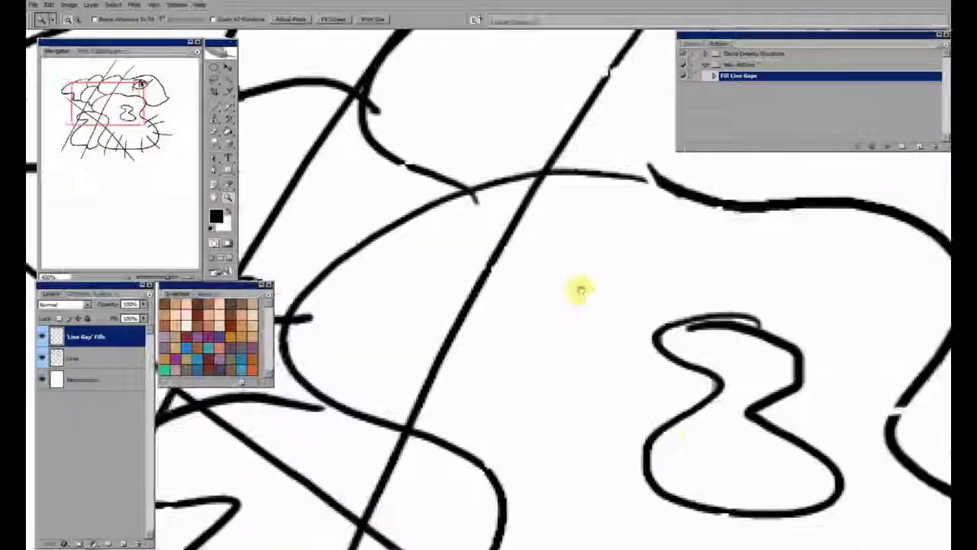
{"action": "left_click_drag", "start_coordinate": [579, 333], "coordinate": [504, 301]}
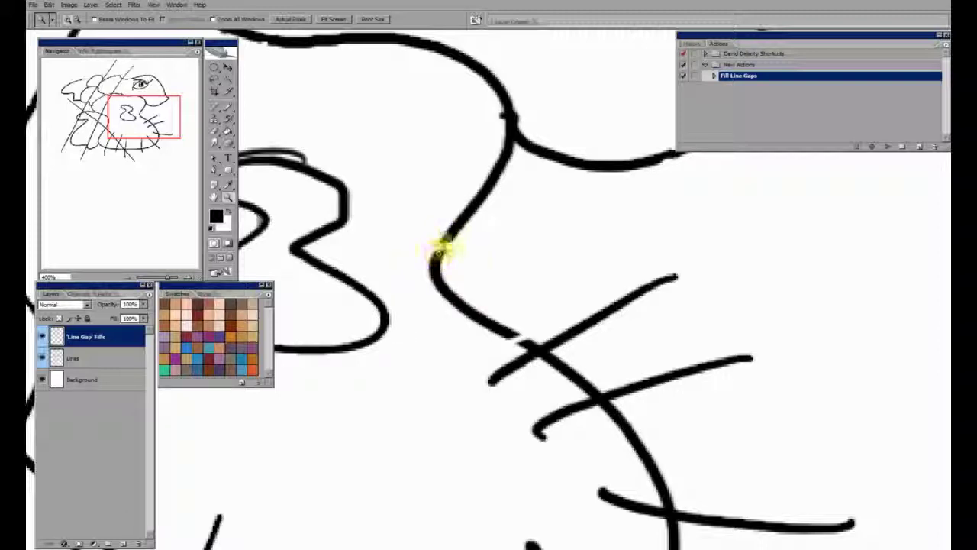
{"action": "left_click_drag", "start_coordinate": [463, 247], "coordinate": [470, 282]}
{"action": "scroll", "coordinate": [529, 295], "scroll_direction": "down", "scroll_amount": 2}
{"action": "left_click_drag", "start_coordinate": [456, 323], "coordinate": [523, 289]}
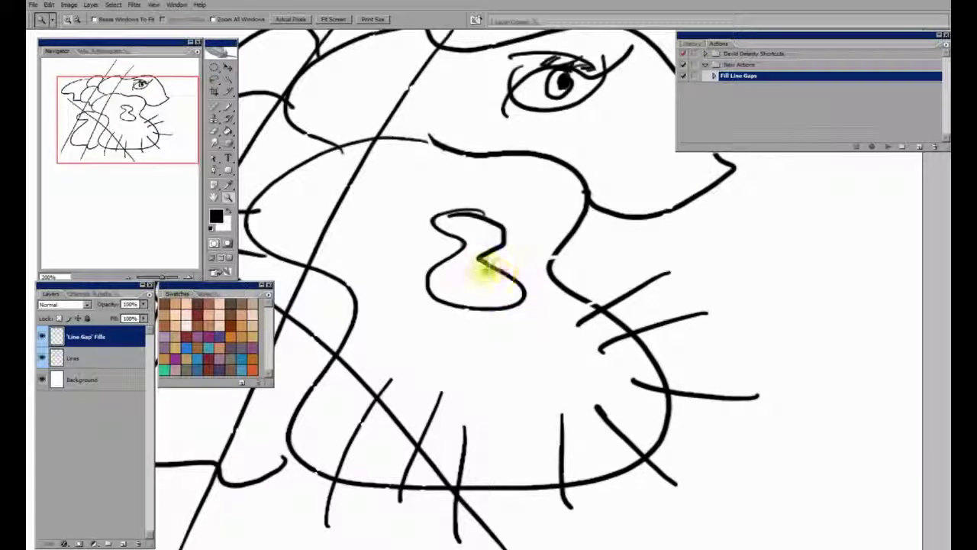
{"action": "scroll", "coordinate": [458, 301], "scroll_direction": "down", "scroll_amount": 2}
{"action": "scroll", "coordinate": [439, 327], "scroll_direction": "up", "scroll_amount": 2}
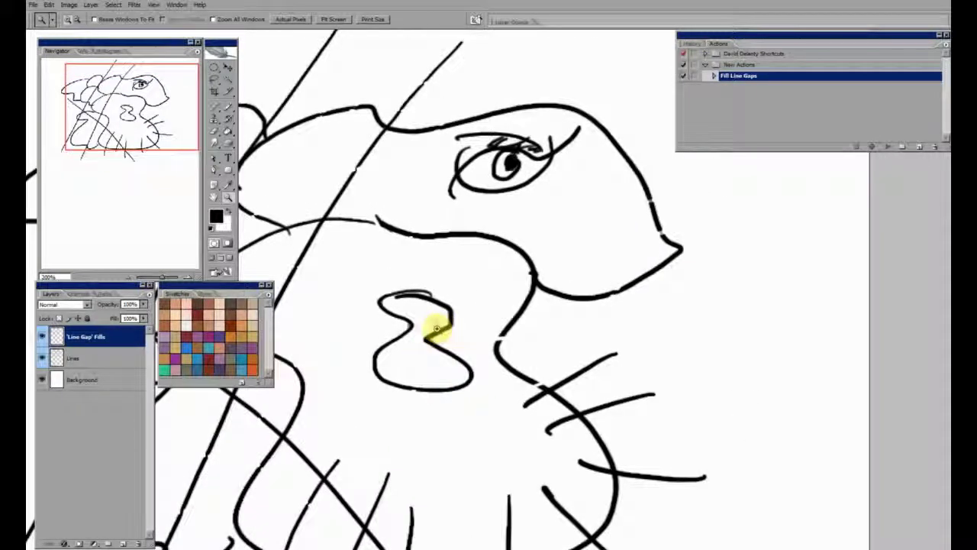